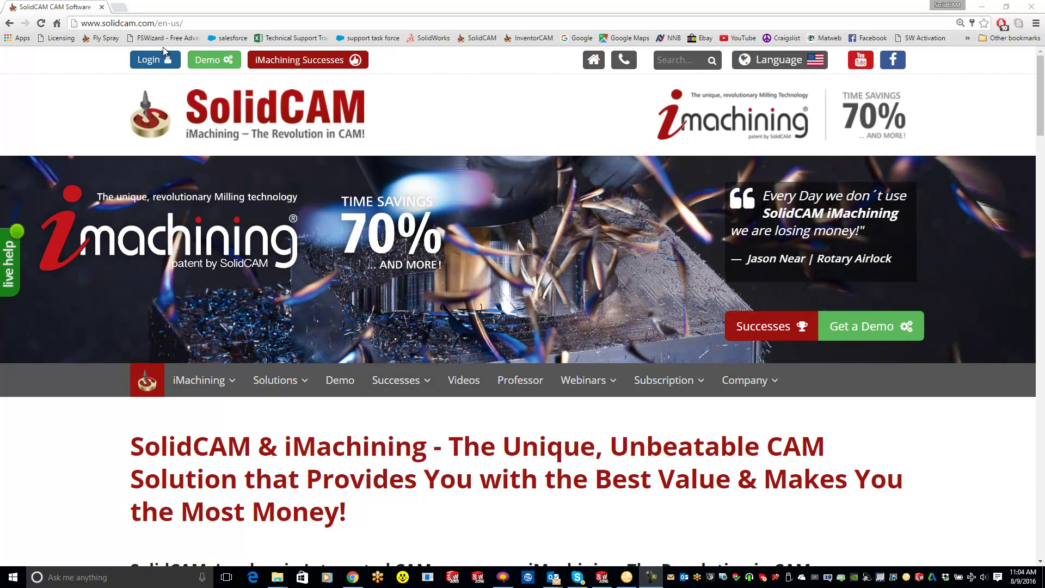
# - Open a new Chrome tab for loading solidcamsupport.com
pyautogui.hotkey('ctrl', 't')
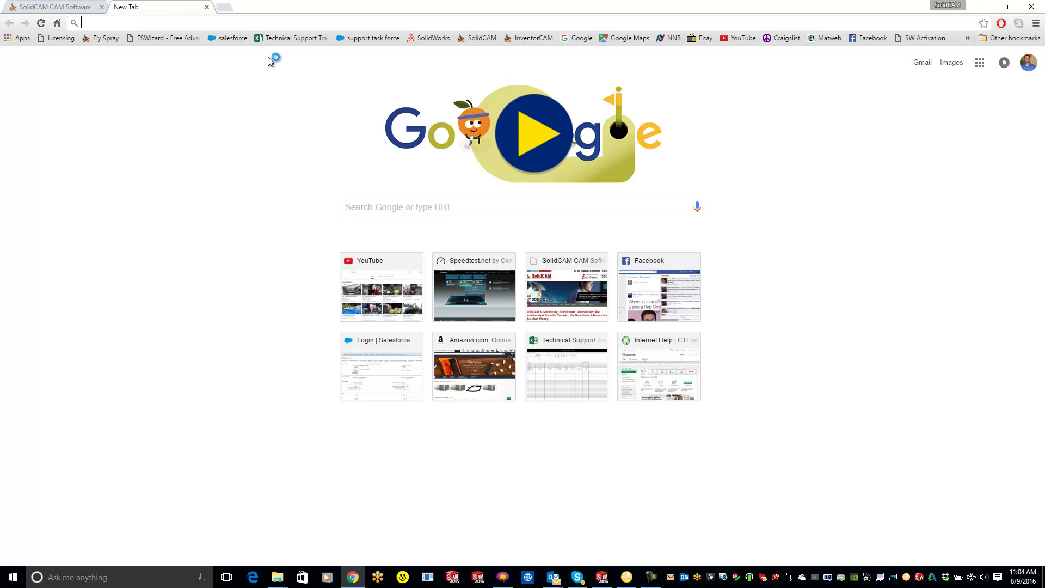
pyautogui.write('solidcamsupport.com')
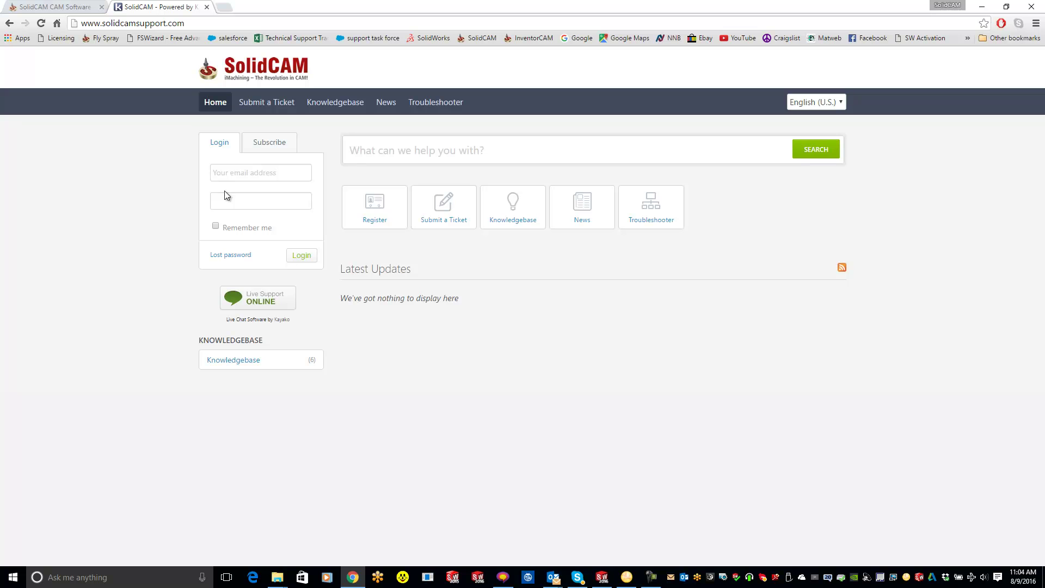
# - Start a Submit a Ticket request with General department selected and continue to the details form
pyautogui.click(451, 216)
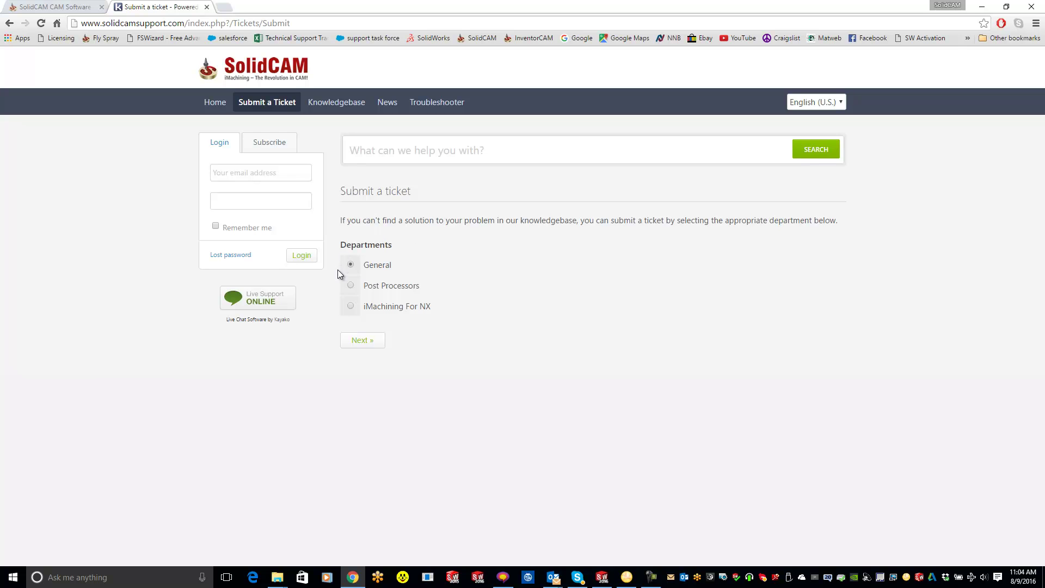
pyautogui.click(361, 339)
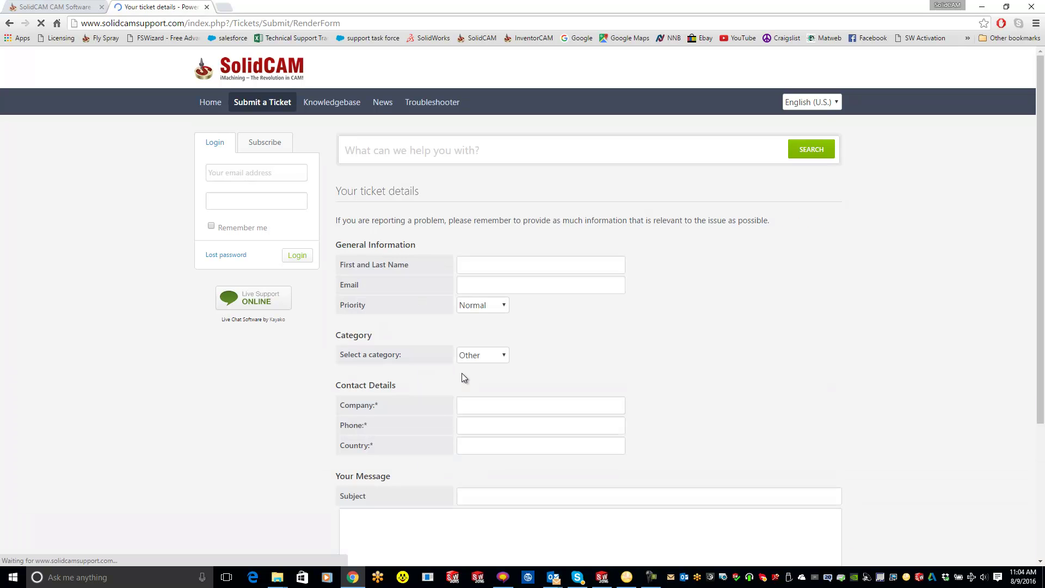
pyautogui.scroll(-3, 598, 362)
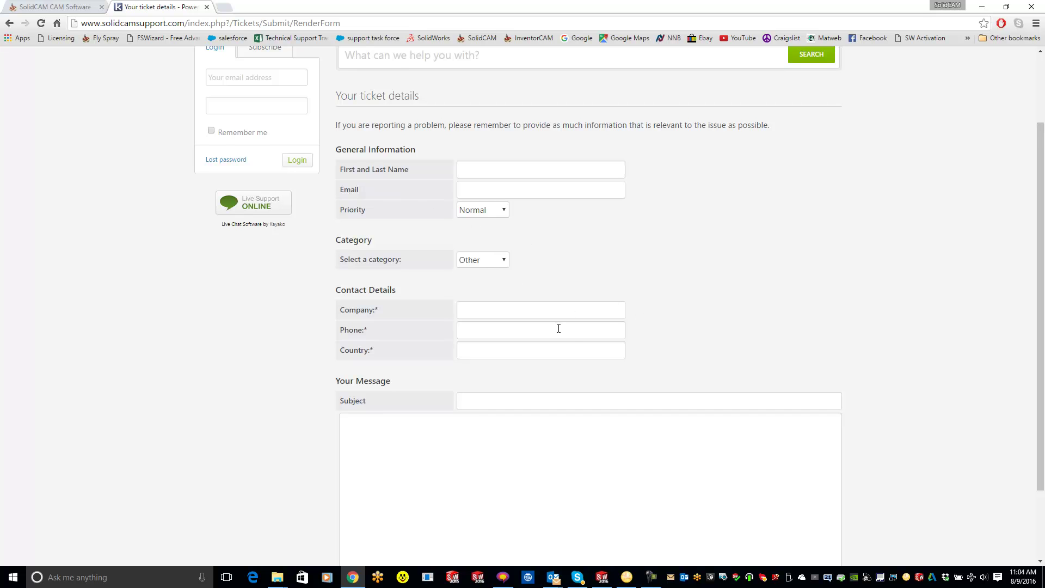
pyautogui.scroll(-1, 572, 339)
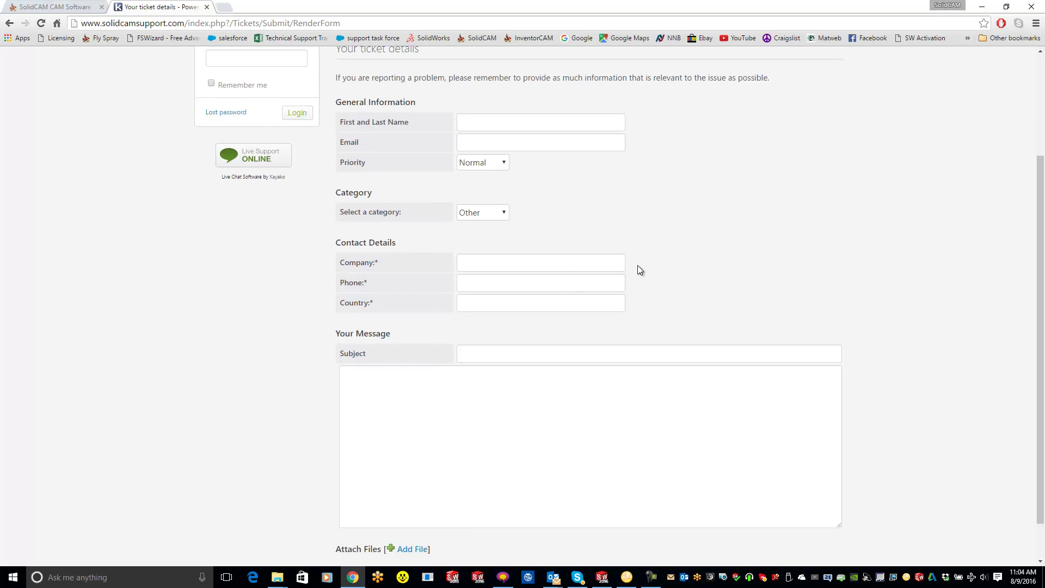
pyautogui.scroll(-2, 638, 266)
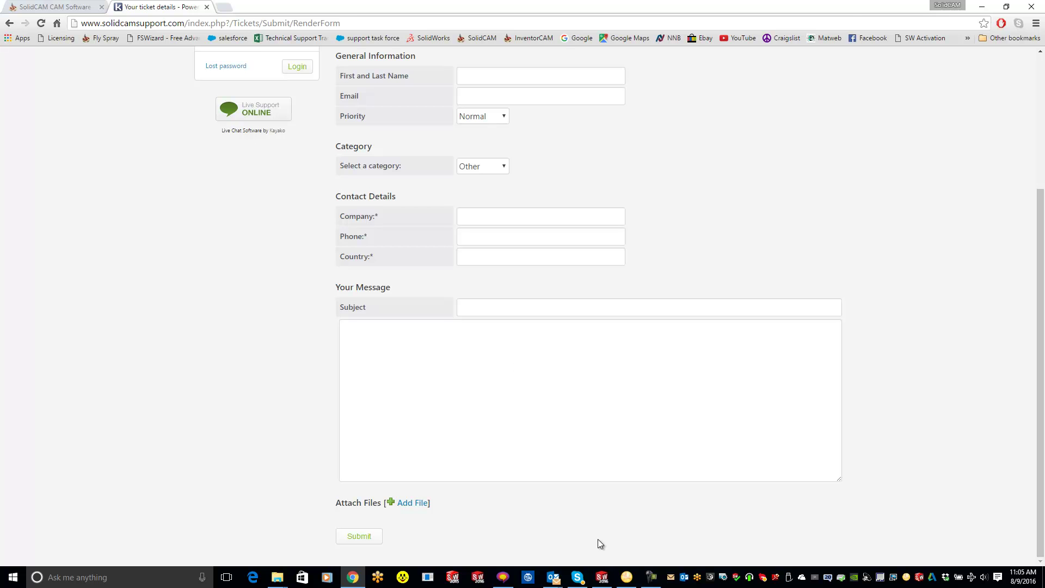
# - Package the CAM-Part for technical support as iMachining_2D_1 op2.zip on the Desktop
pyautogui.click(602, 577)
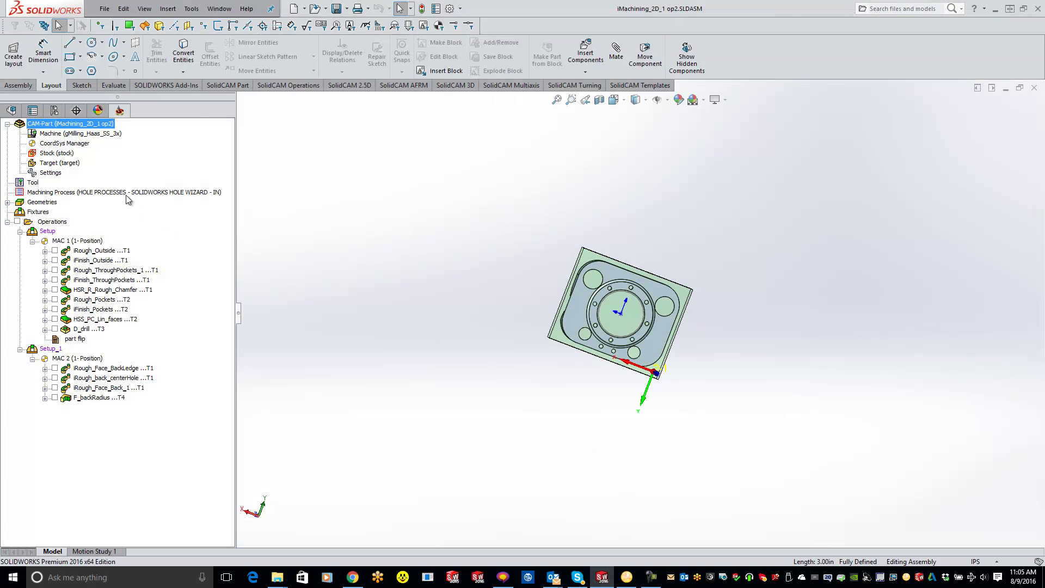
pyautogui.rightClick(72, 124)
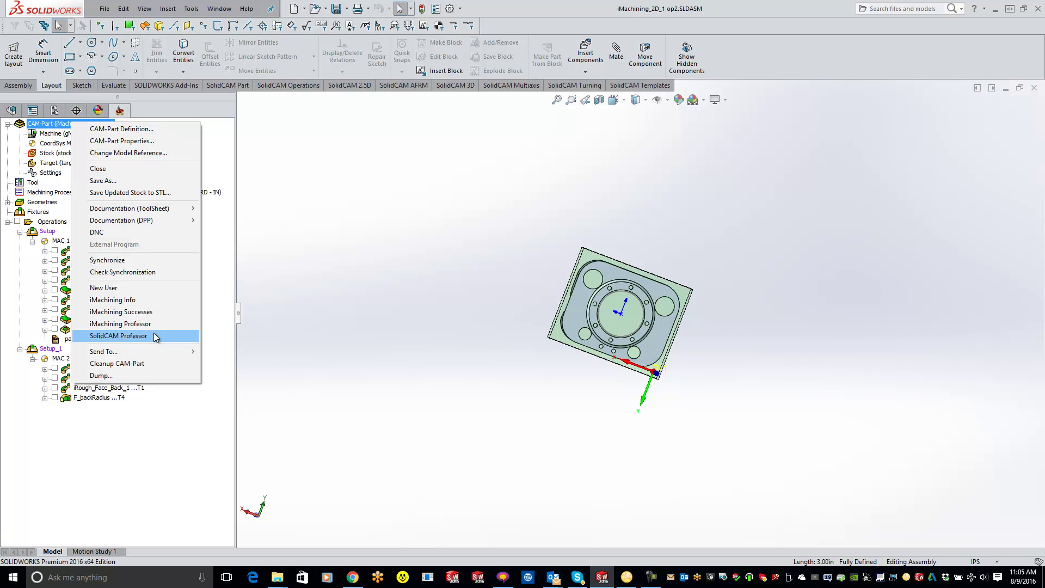
pyautogui.moveTo(134, 351)
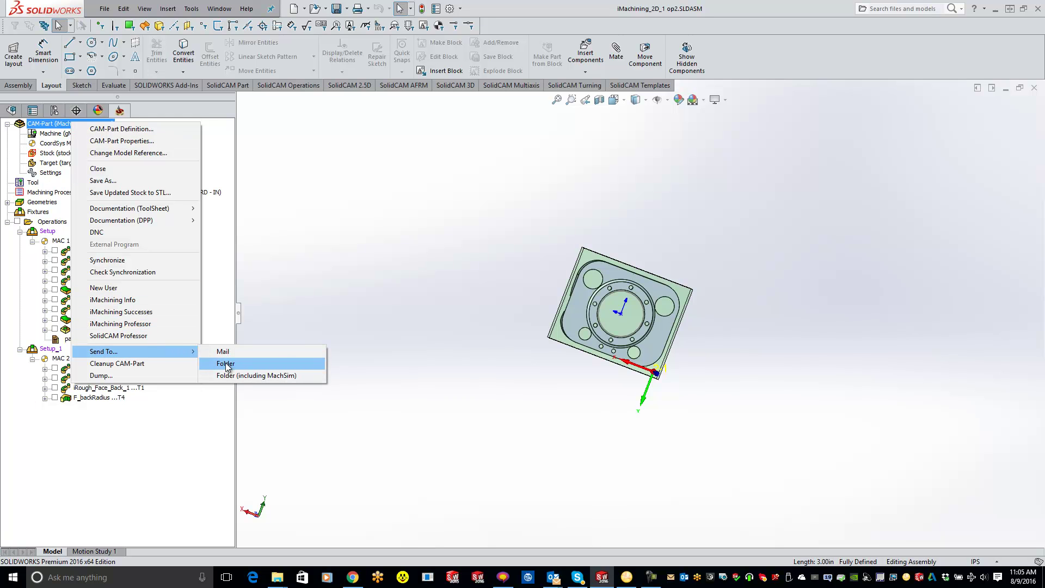
pyautogui.click(225, 362)
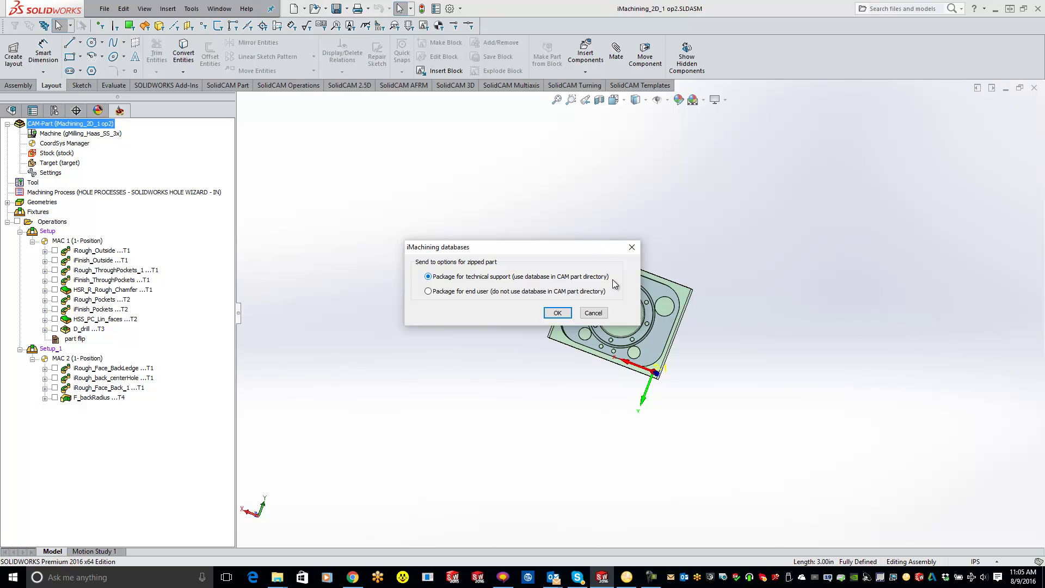
pyautogui.click(557, 313)
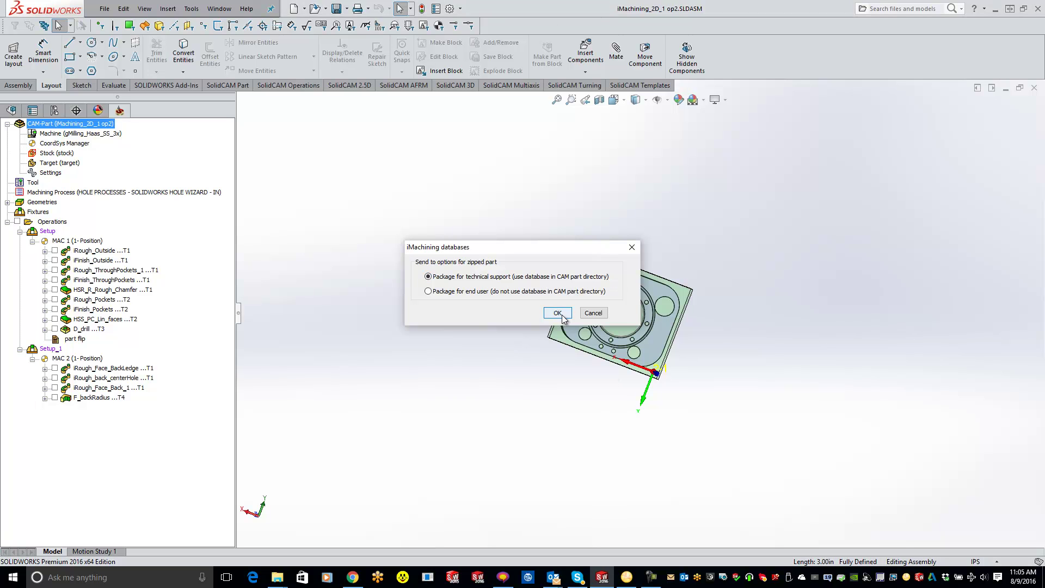
pyautogui.click(396, 253)
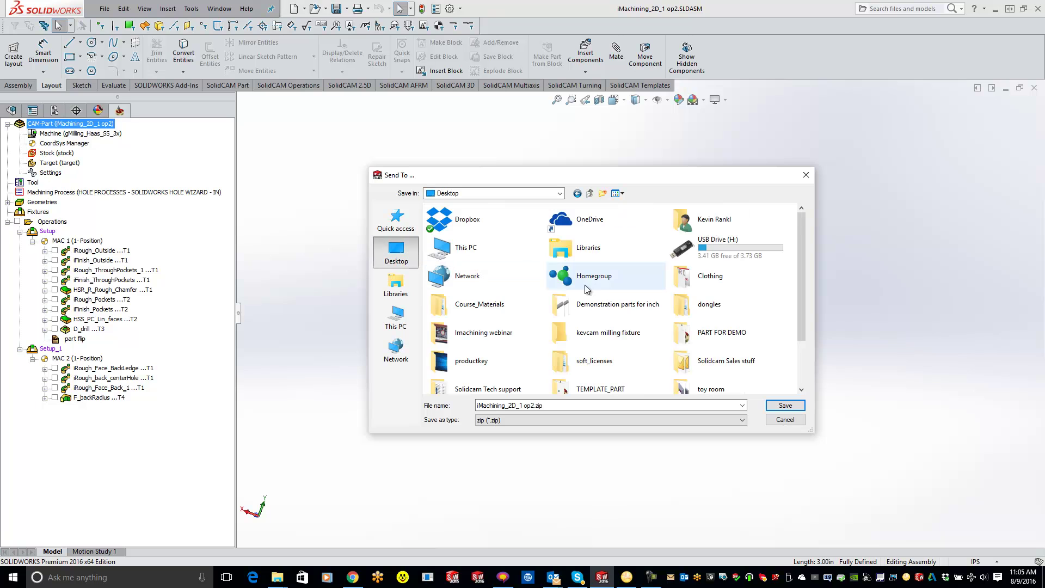
pyautogui.click(785, 404)
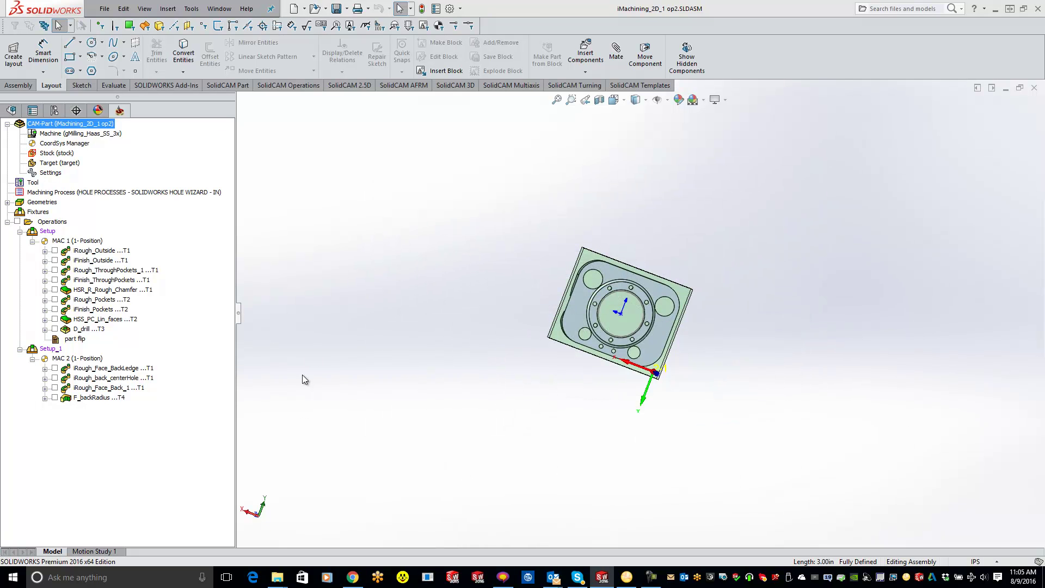
# - Attach the Desktop file iMachining_2D_1 op2.zip to the Chrome ticket form
pyautogui.click(996, 12)
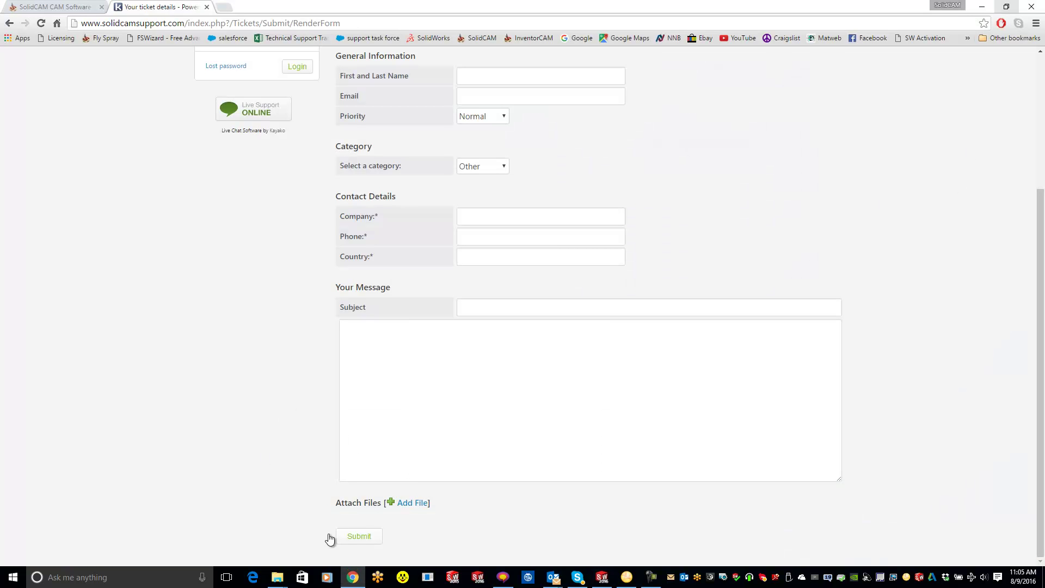
pyautogui.click(410, 502)
pyautogui.click(387, 502)
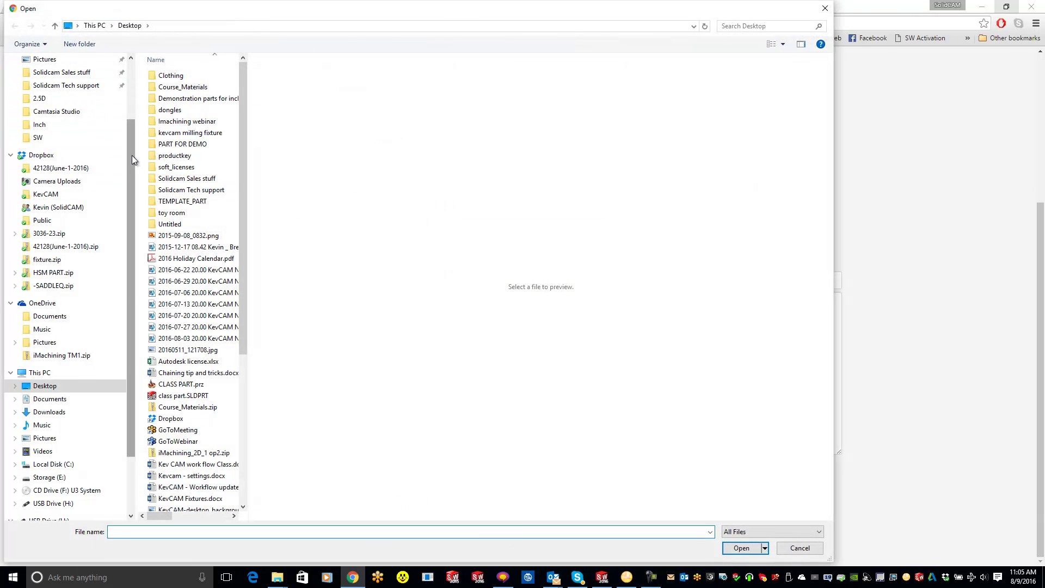
pyautogui.moveTo(132, 155); pyautogui.dragTo(132, 98)
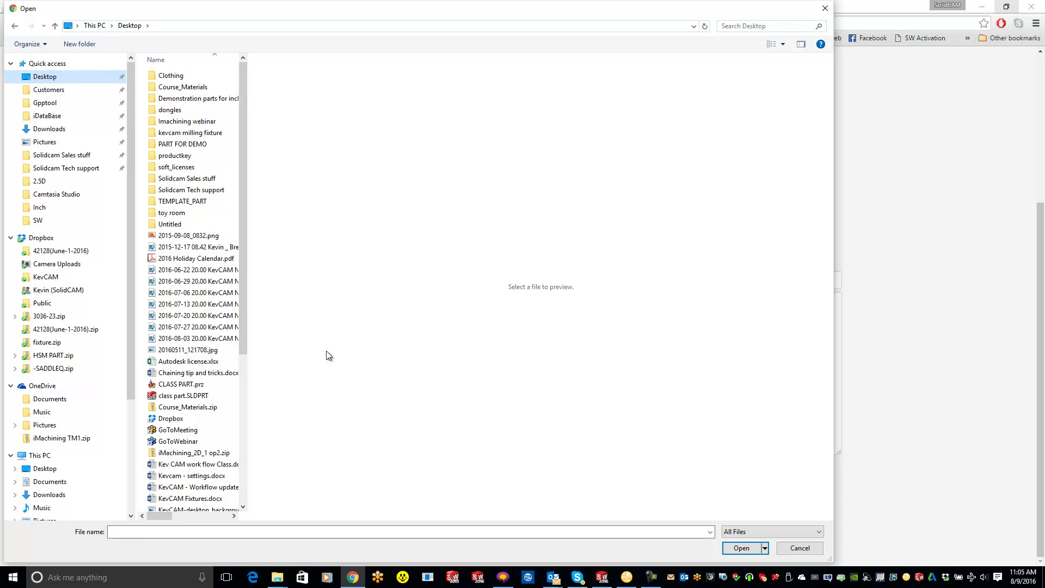
pyautogui.click(192, 452)
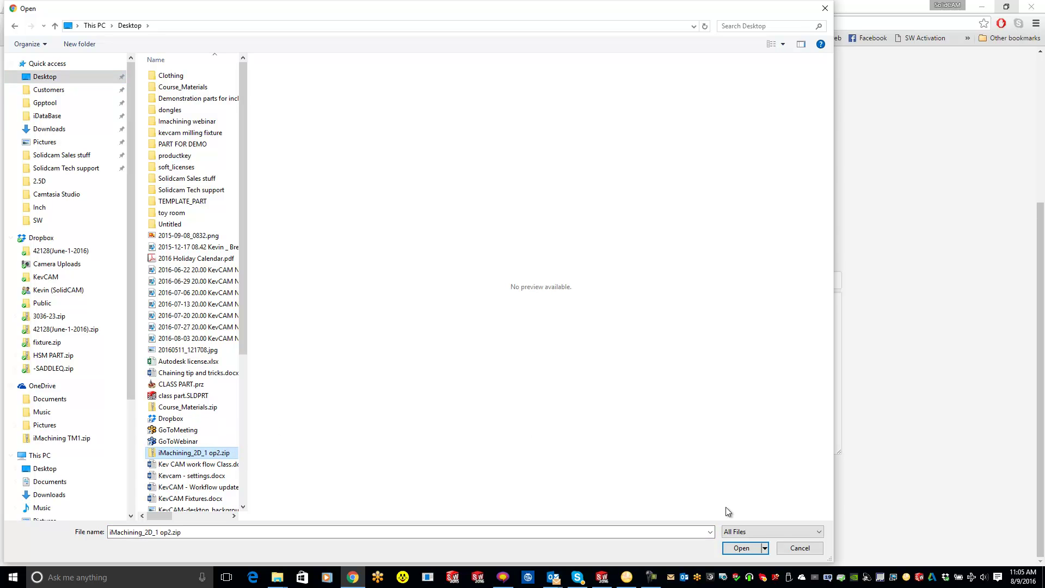
pyautogui.click(740, 547)
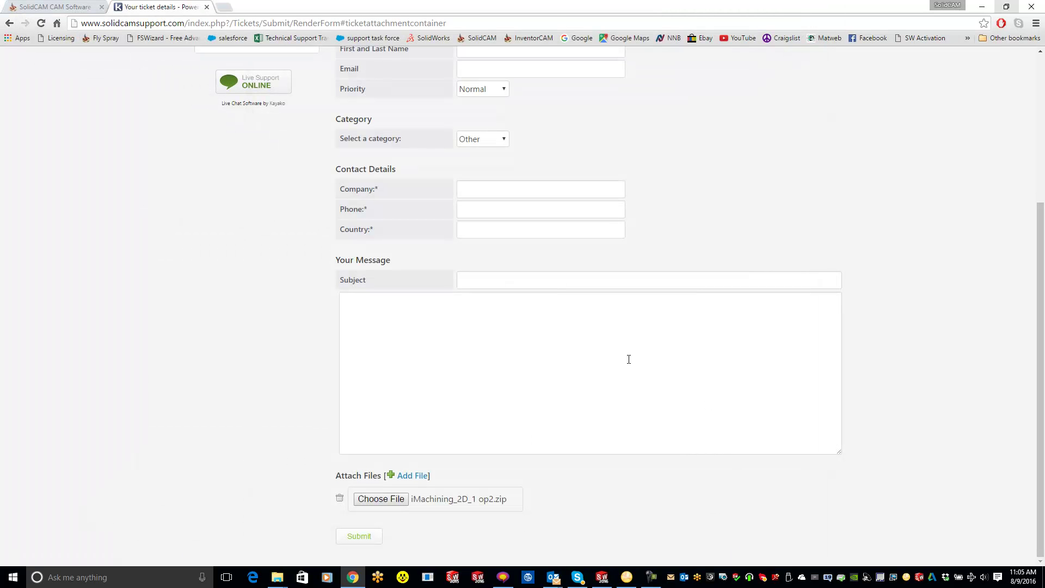